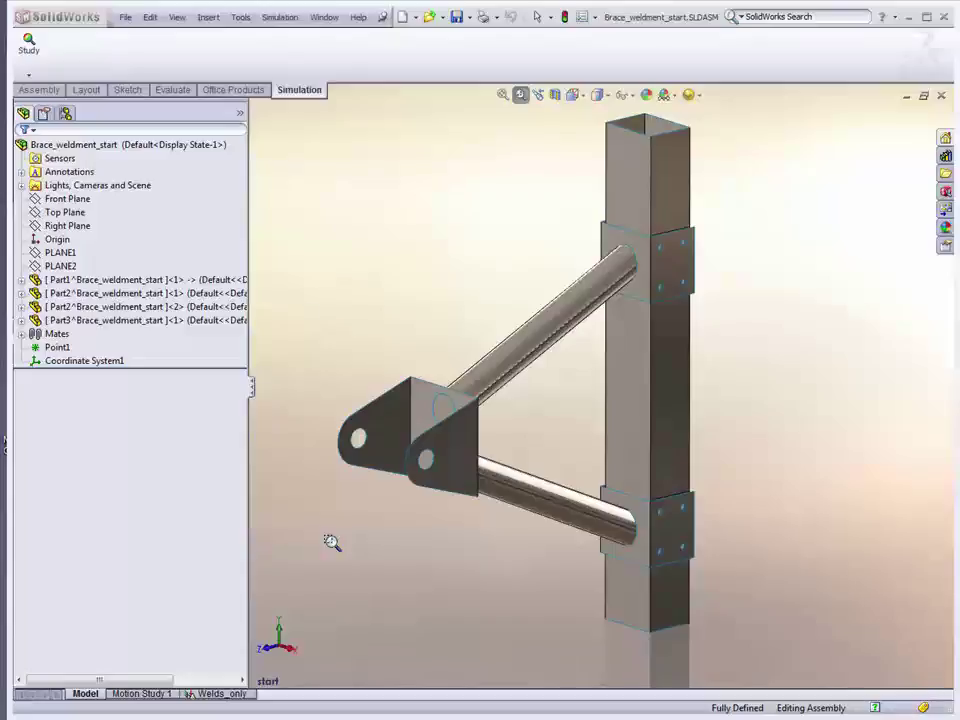
Step: In the Welds_only study, start a single-sided fillet edge weld in Edge Weld Group-1
click(205, 695)
click(100, 365)
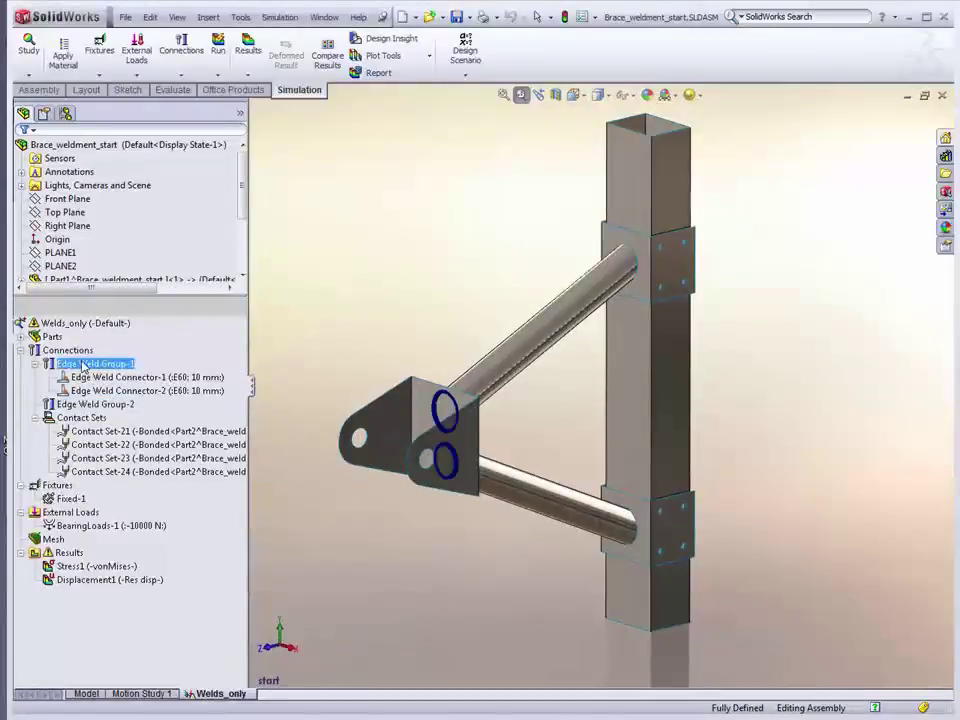
right_click(84, 367)
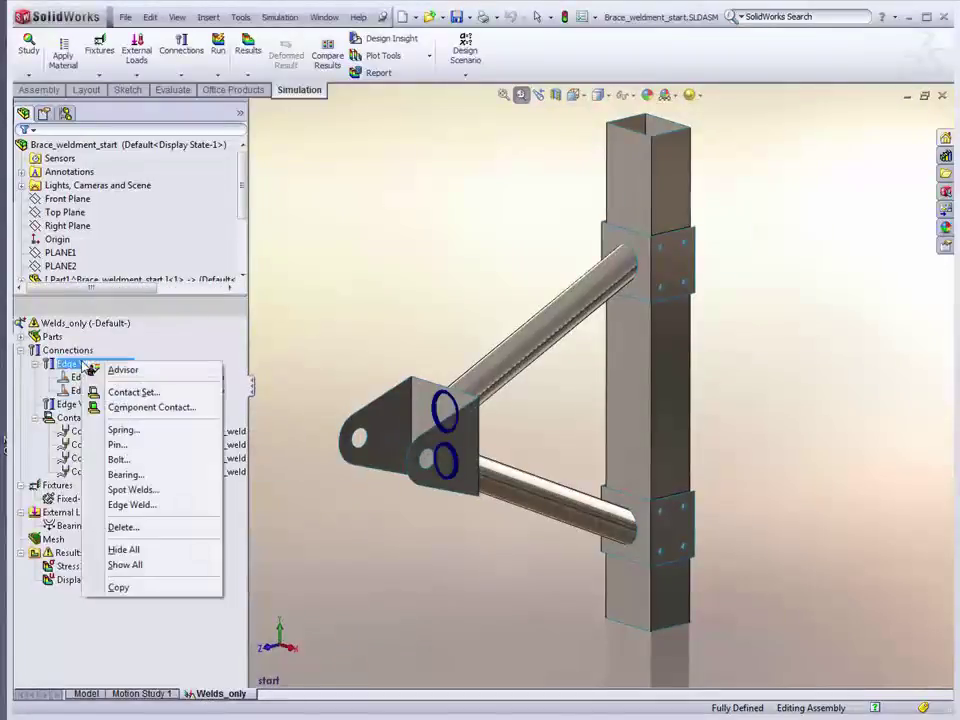
click(131, 505)
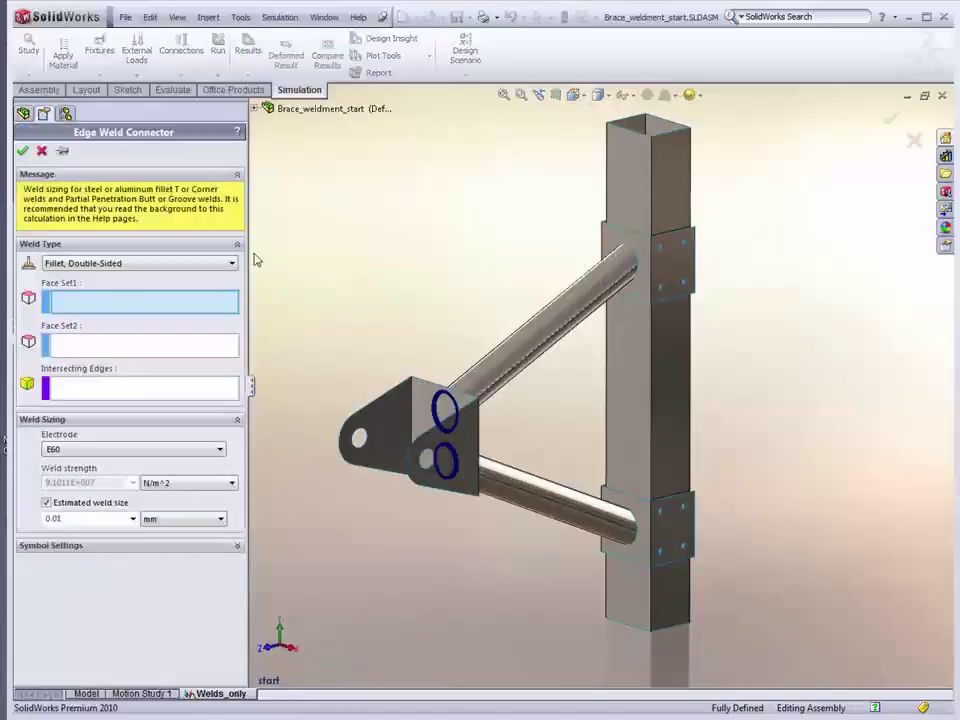
click(116, 264)
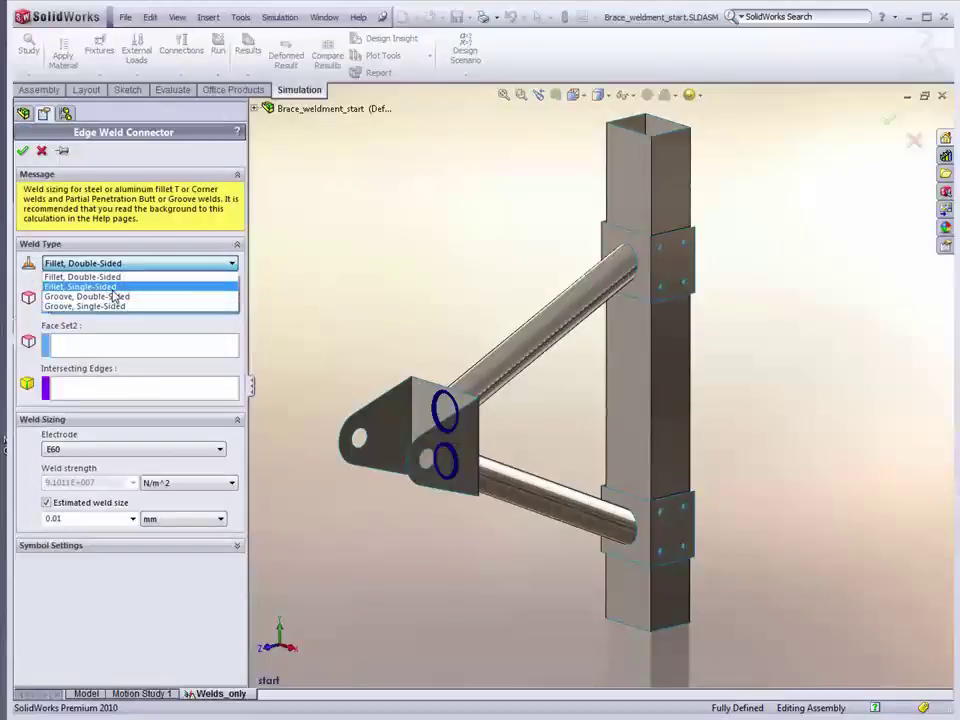
click(110, 287)
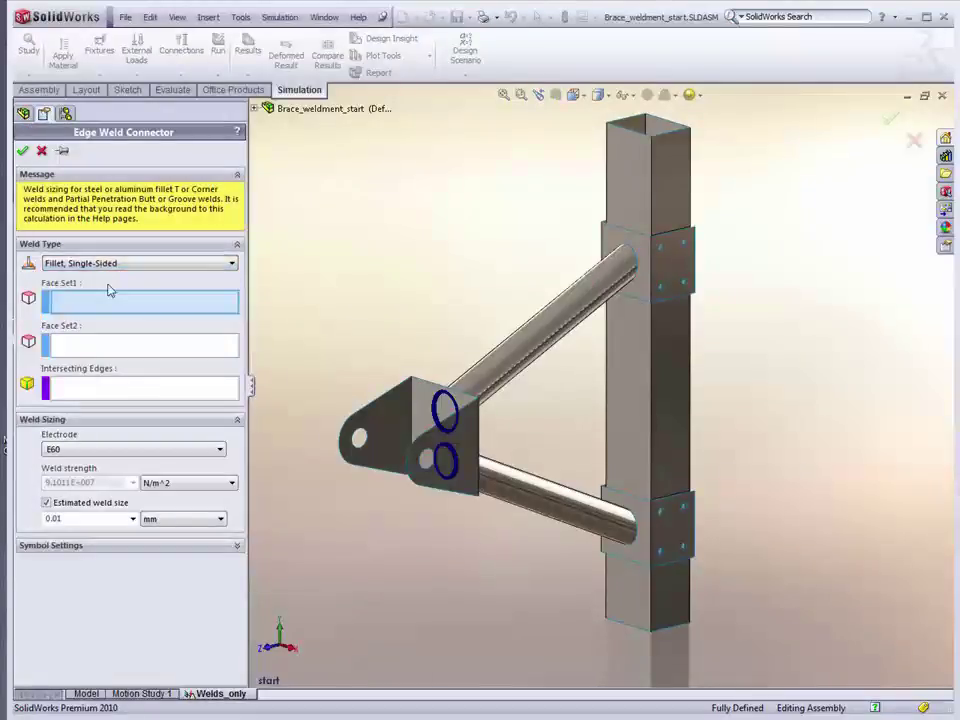
Step: Weld the upper brace tube face to the column plate with an E60, 10 mm weld
click(615, 292)
click(210, 343)
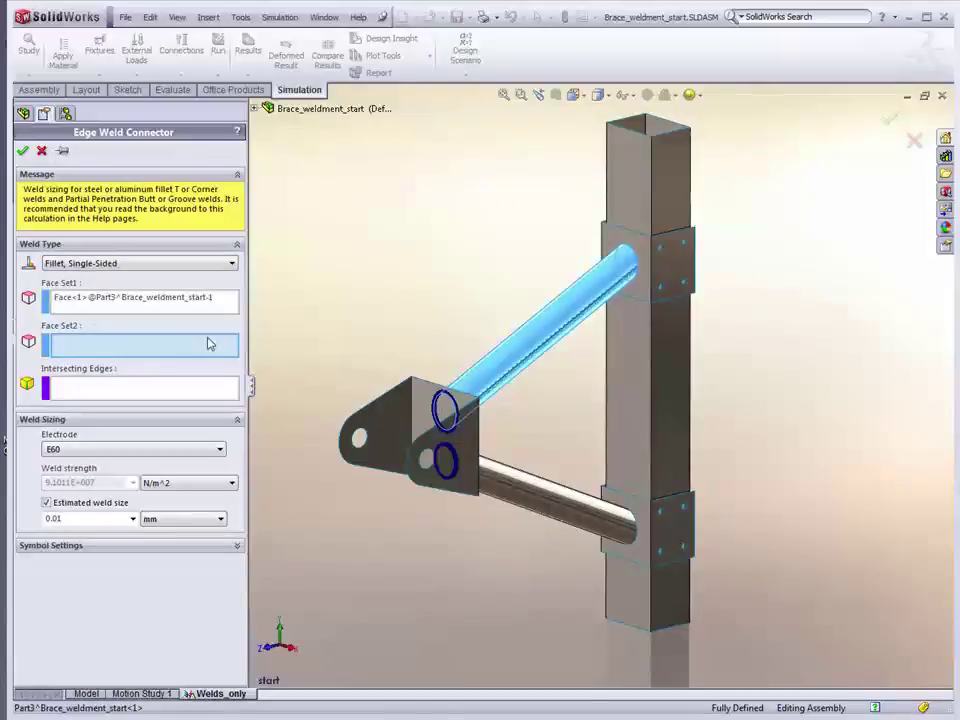
click(620, 245)
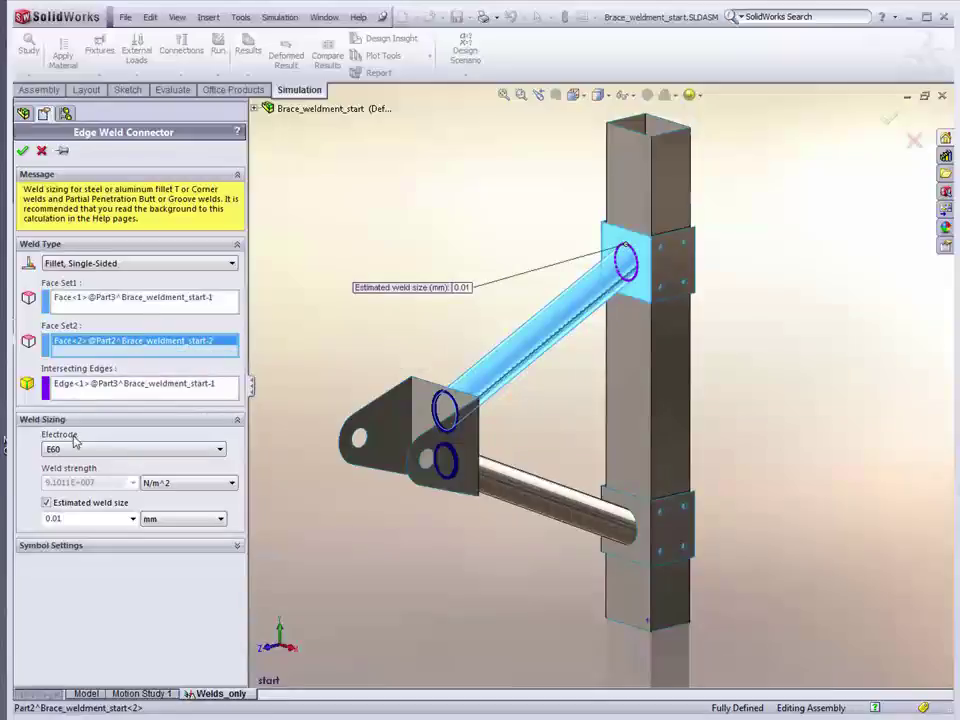
double_click(80, 519)
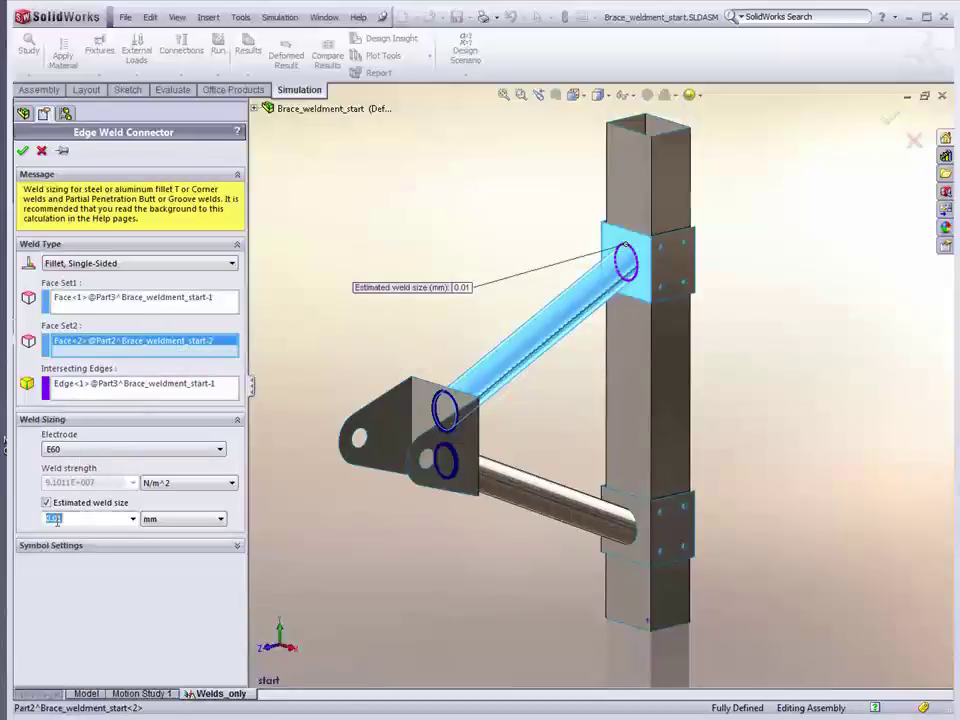
click(120, 451)
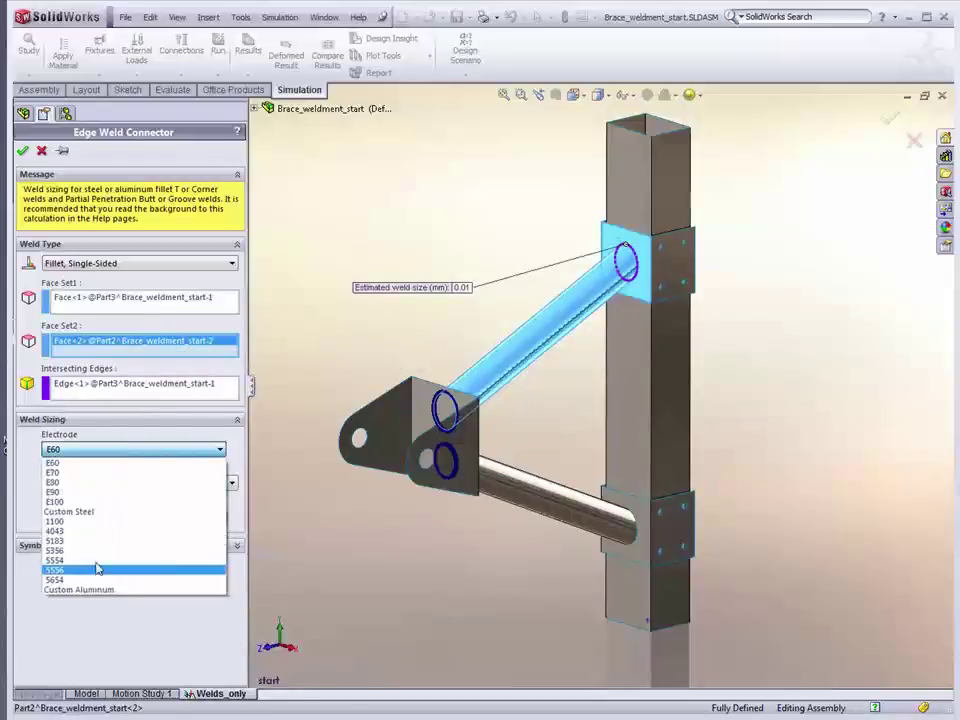
click(75, 516)
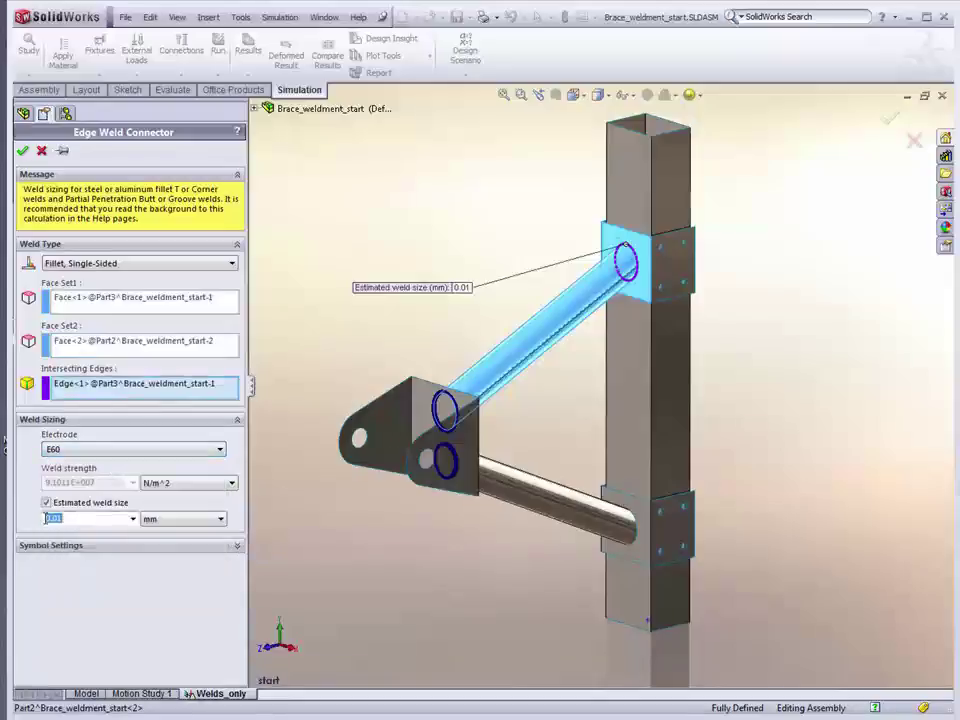
text(10)
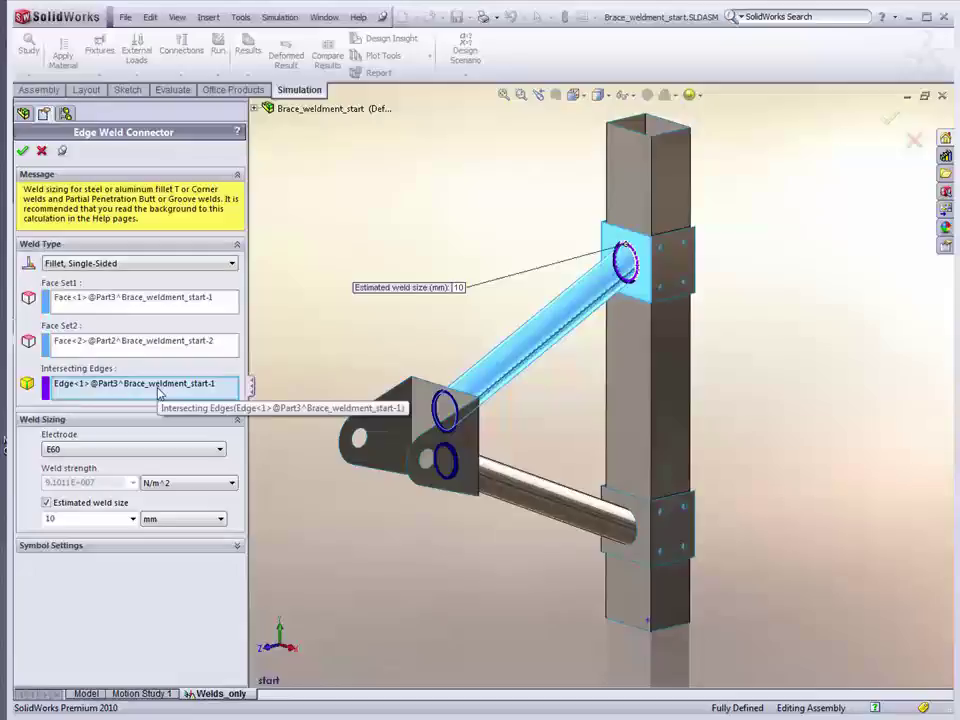
click(23, 151)
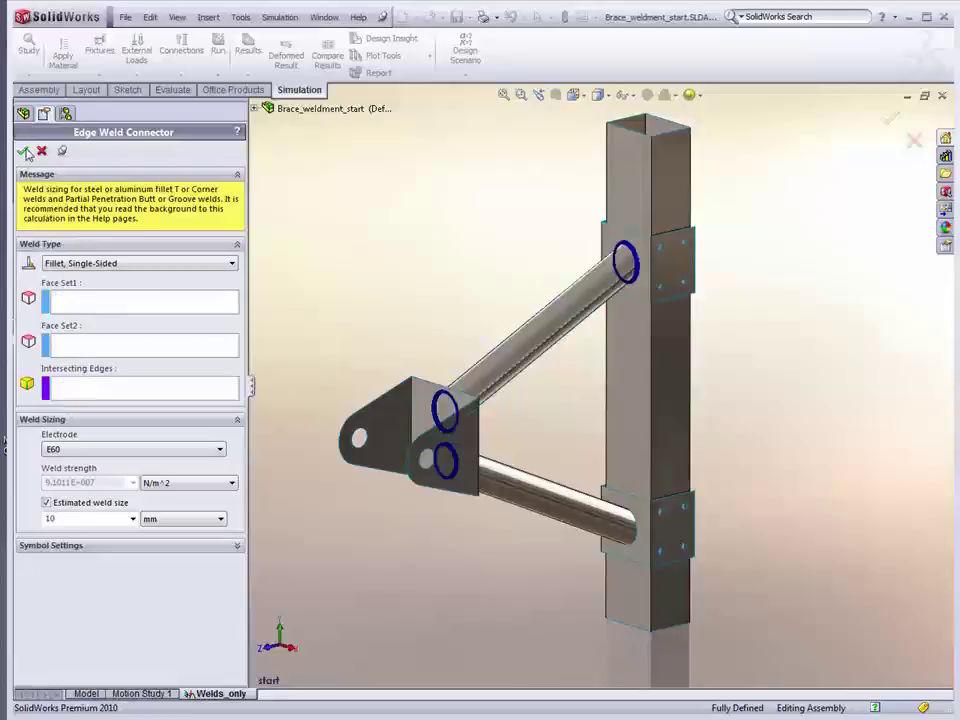
Step: Weld the lower brace tube face to the column plate the same way, then close the weld connector settings
click(632, 538)
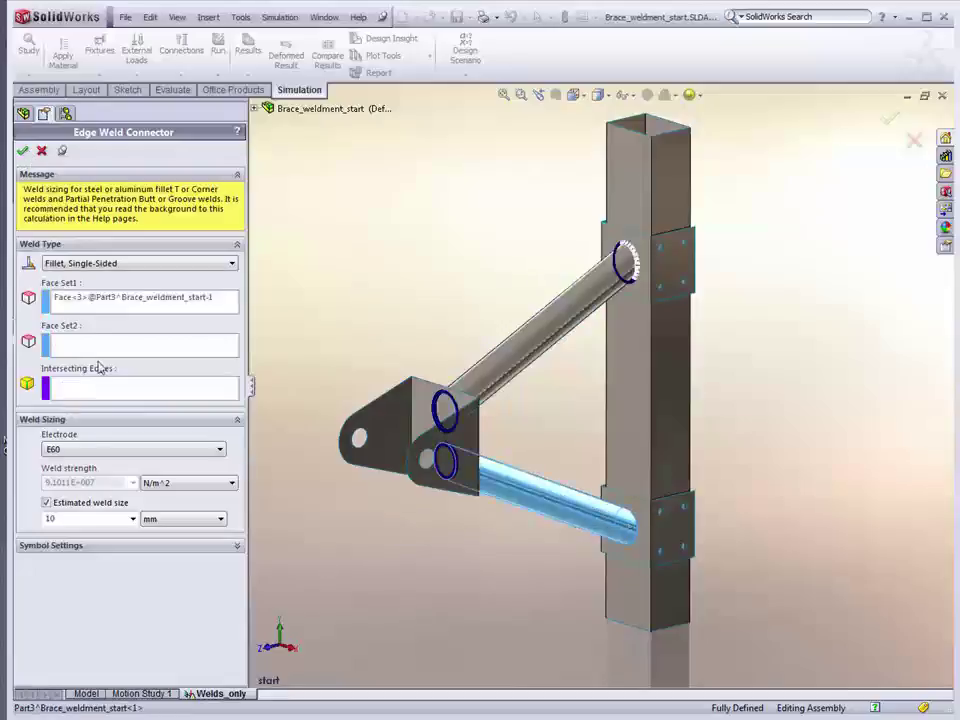
click(176, 350)
click(628, 548)
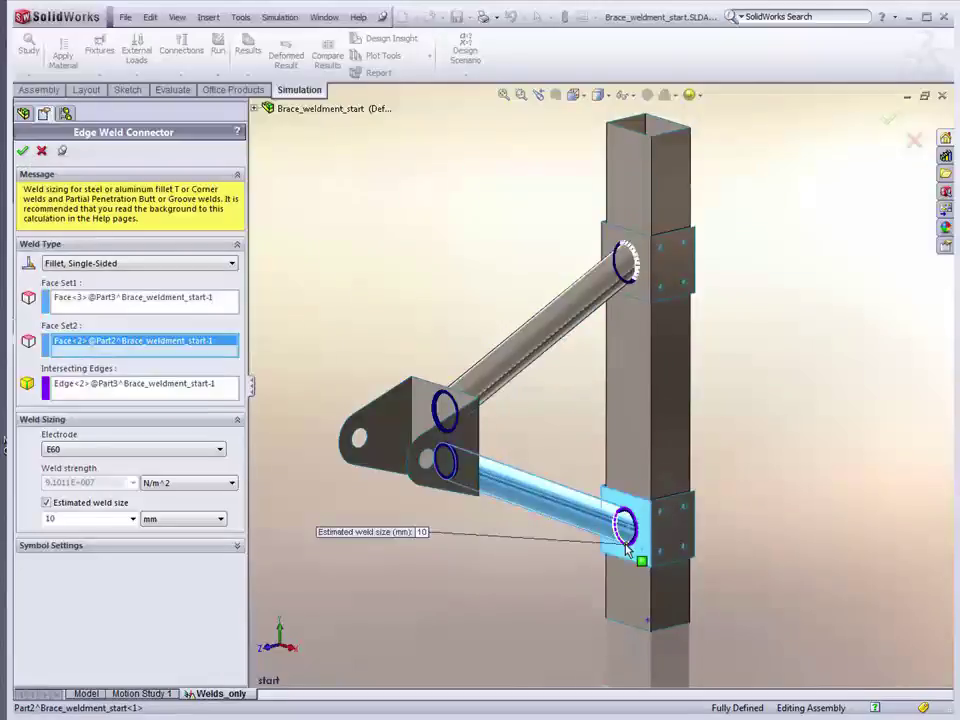
click(23, 151)
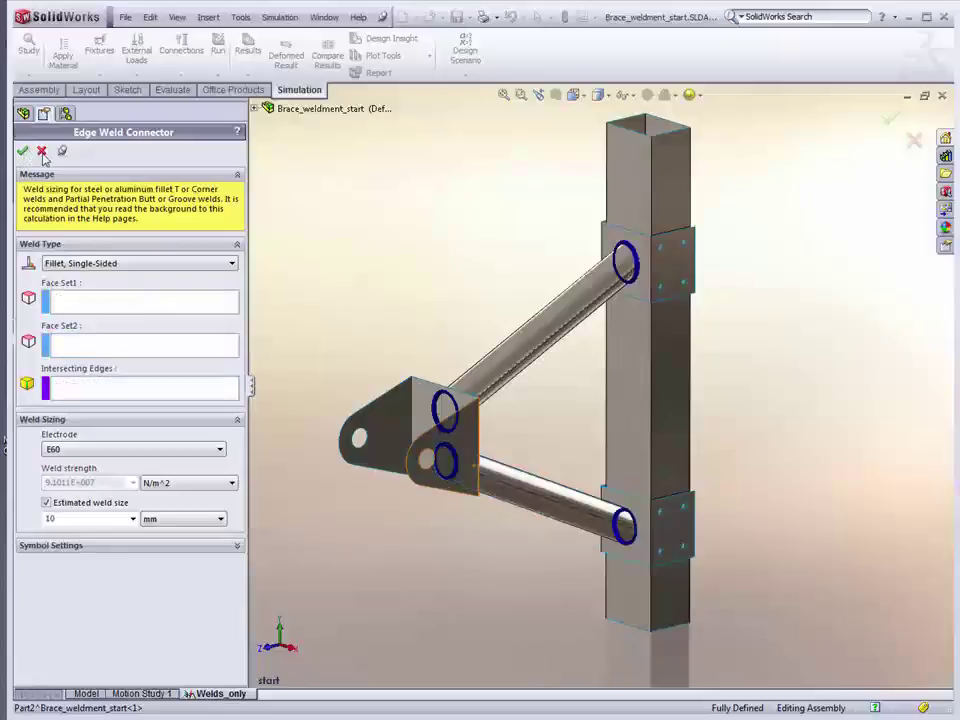
click(42, 152)
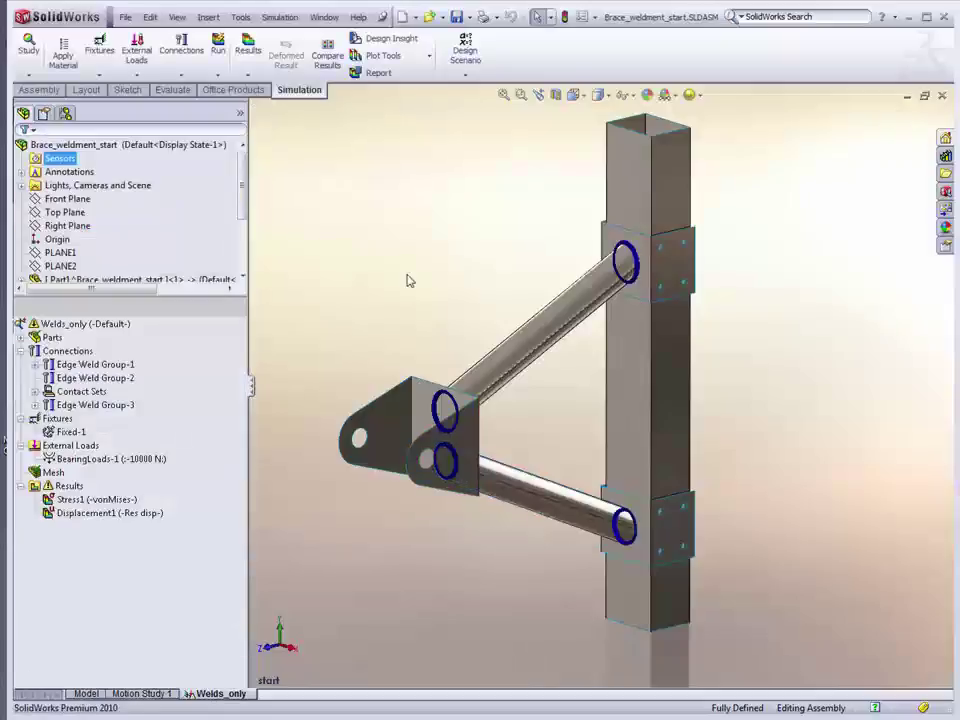
right_click(96, 334)
Step: Run Welds_only and display the Stress1 von Mises plot, peaking at 224.4 MPa
click(192, 349)
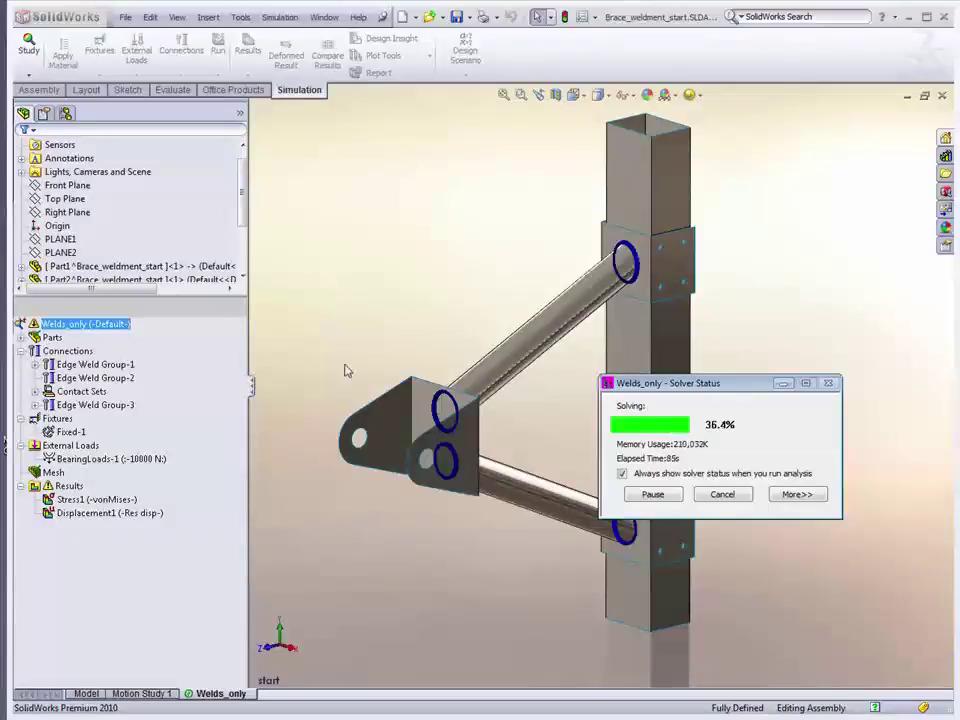
mouse_move(219, 699)
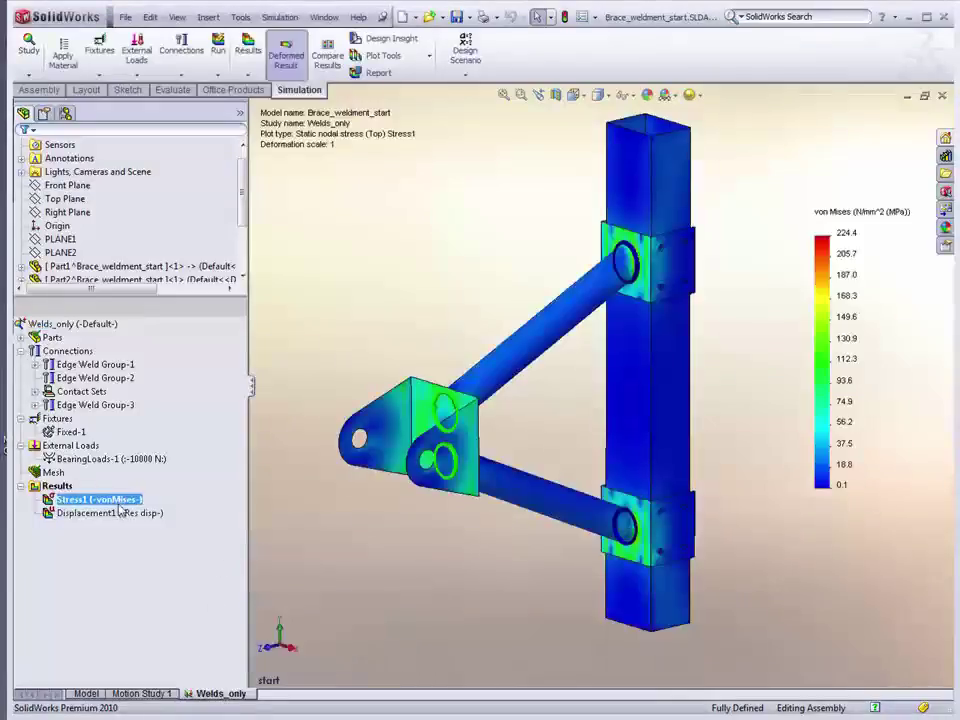
double_click(66, 512)
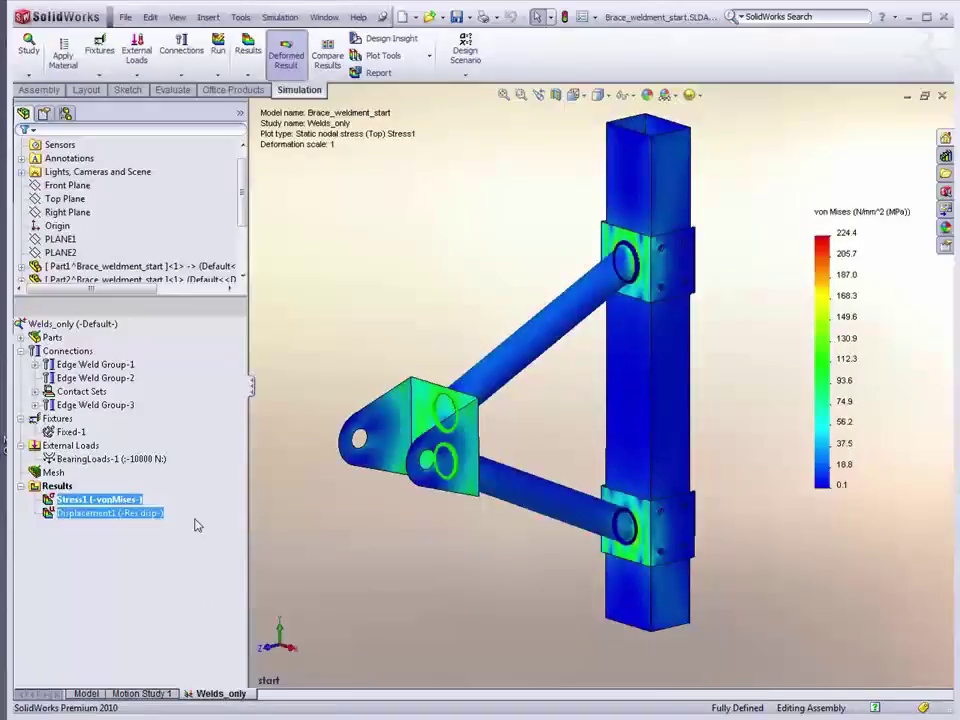
right_click(56, 486)
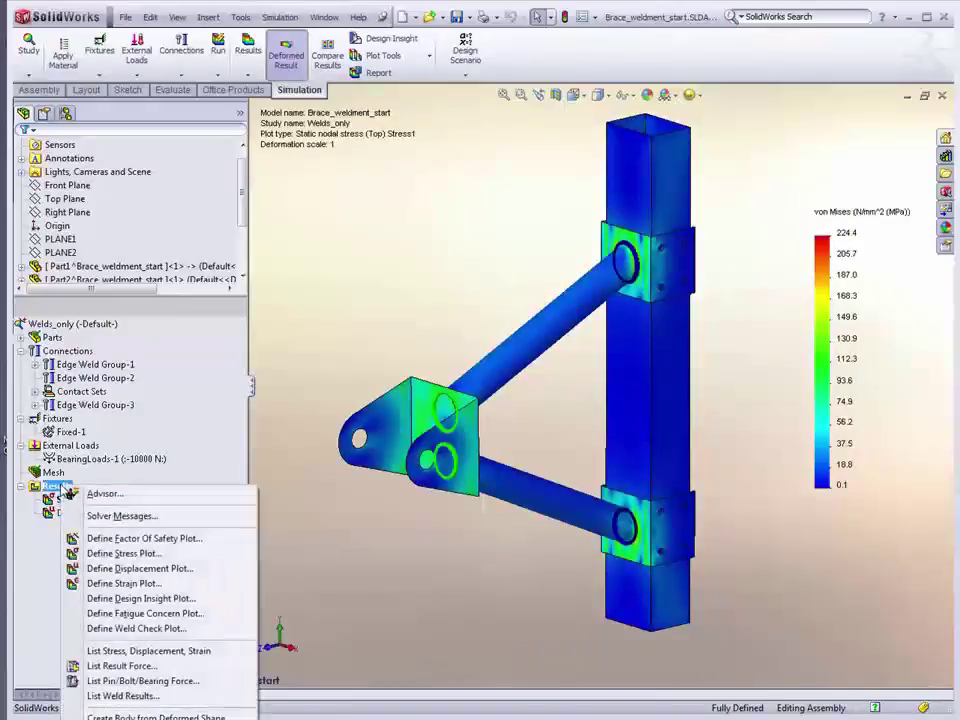
Step: Create a weld check plot and move its connector list clear of the model
click(133, 629)
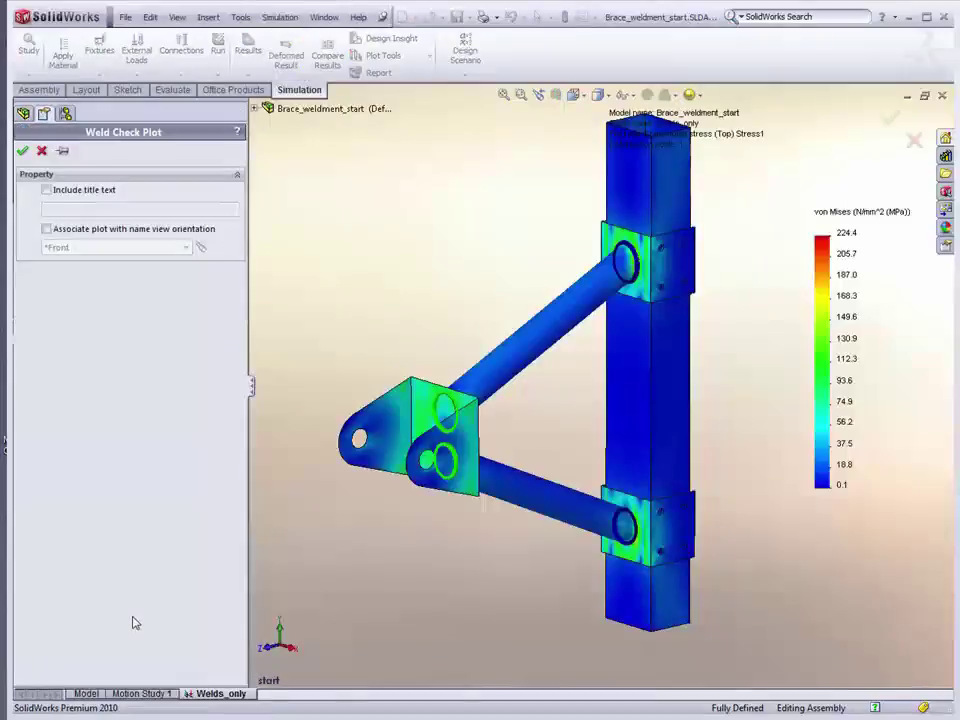
click(23, 151)
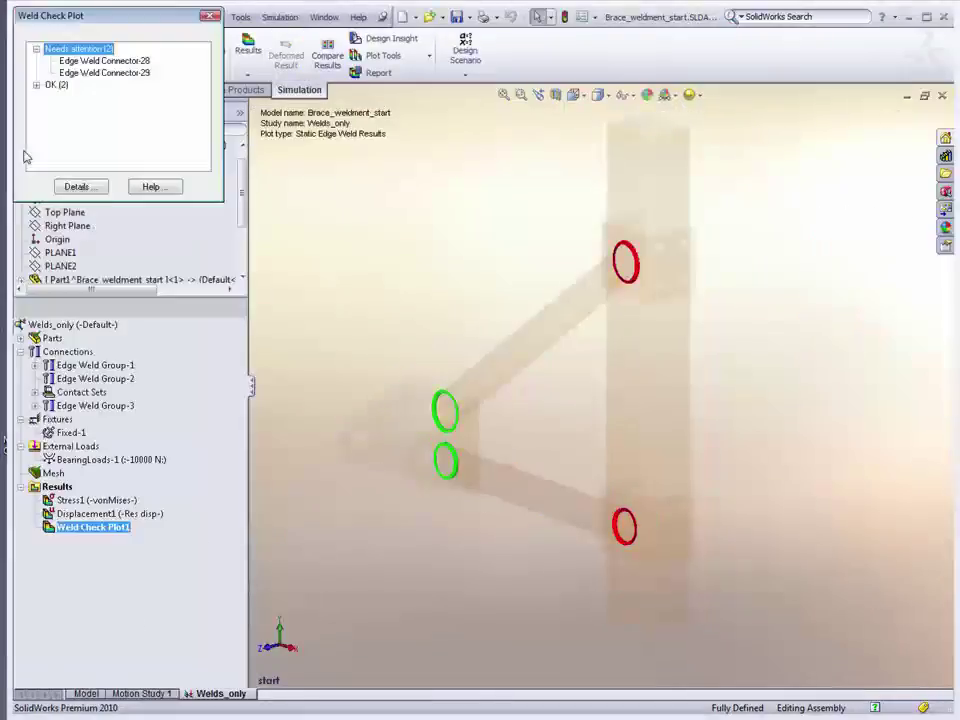
drag(70, 20, 268, 156)
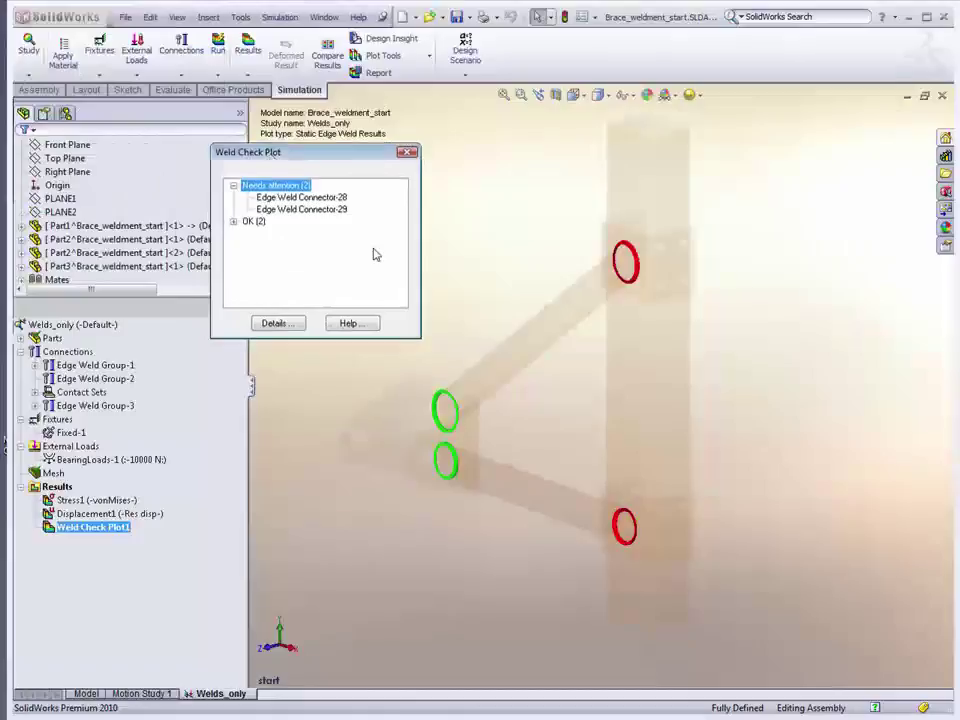
ctrl+middle_drag(559, 440, 646, 461)
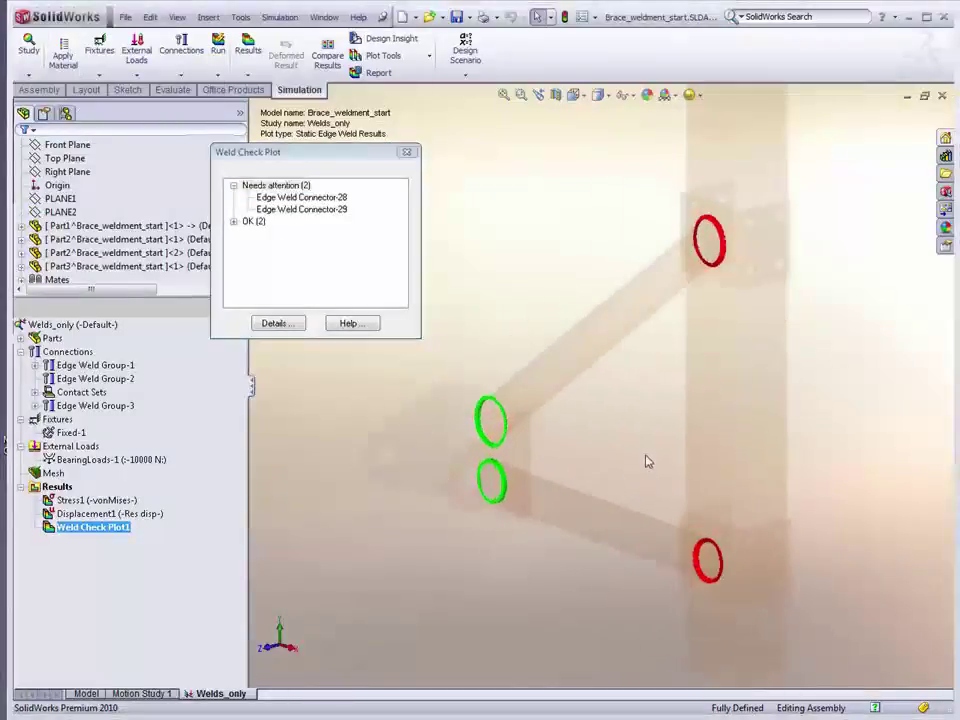
scroll(647, 455, down, 2)
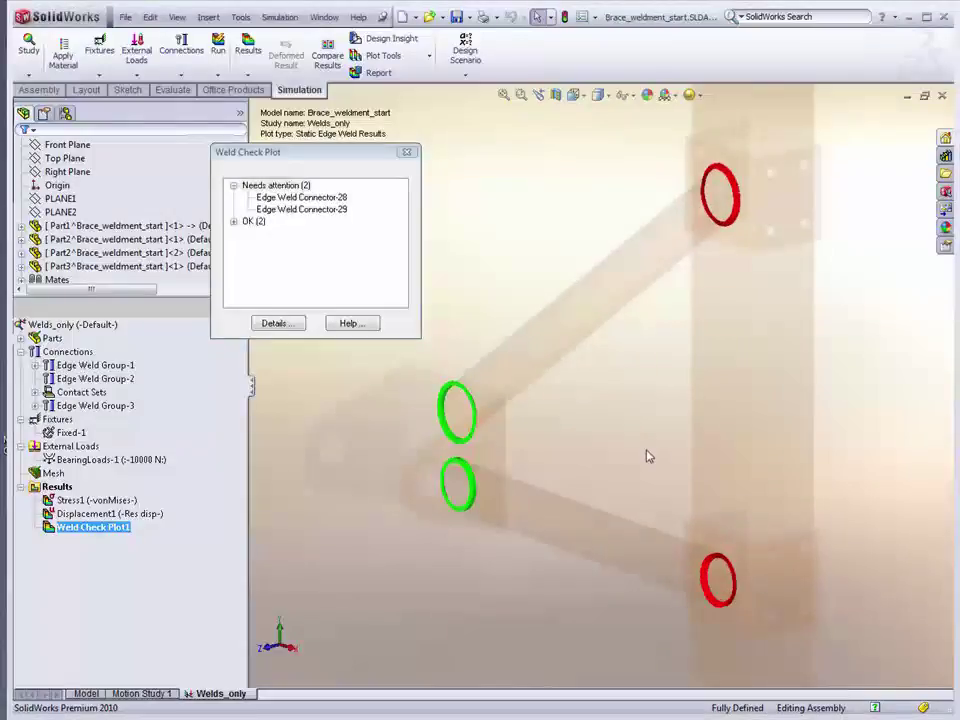
Step: Show callouts for Edge Weld Connectors 28, 29, 1 and 2, then open Connector-1's edge-weld details
click(233, 221)
click(289, 198)
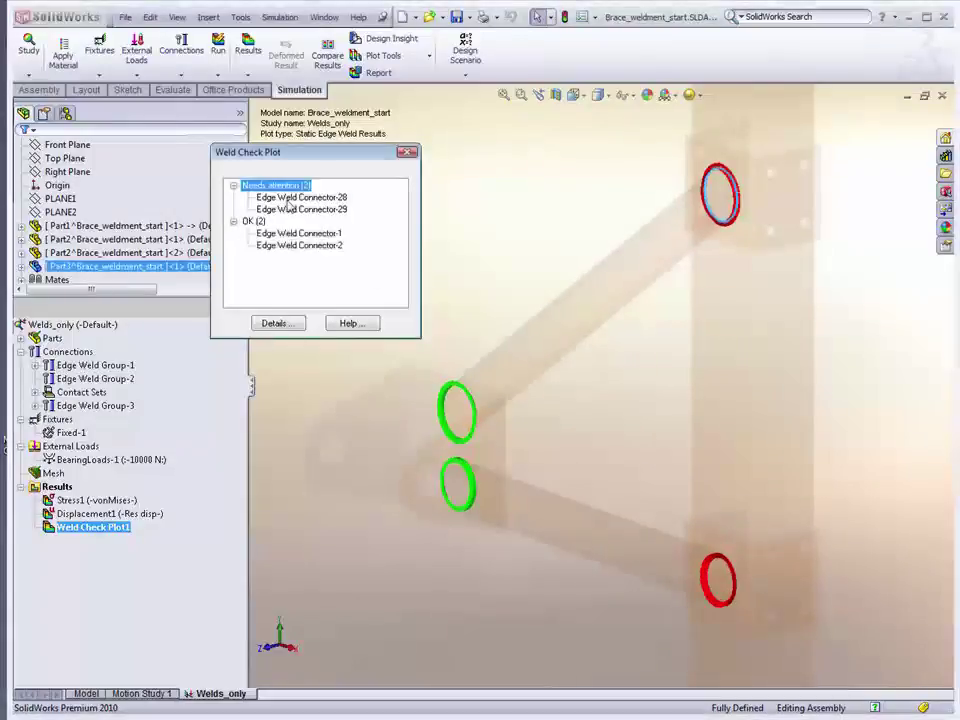
drag(730, 108, 572, 183)
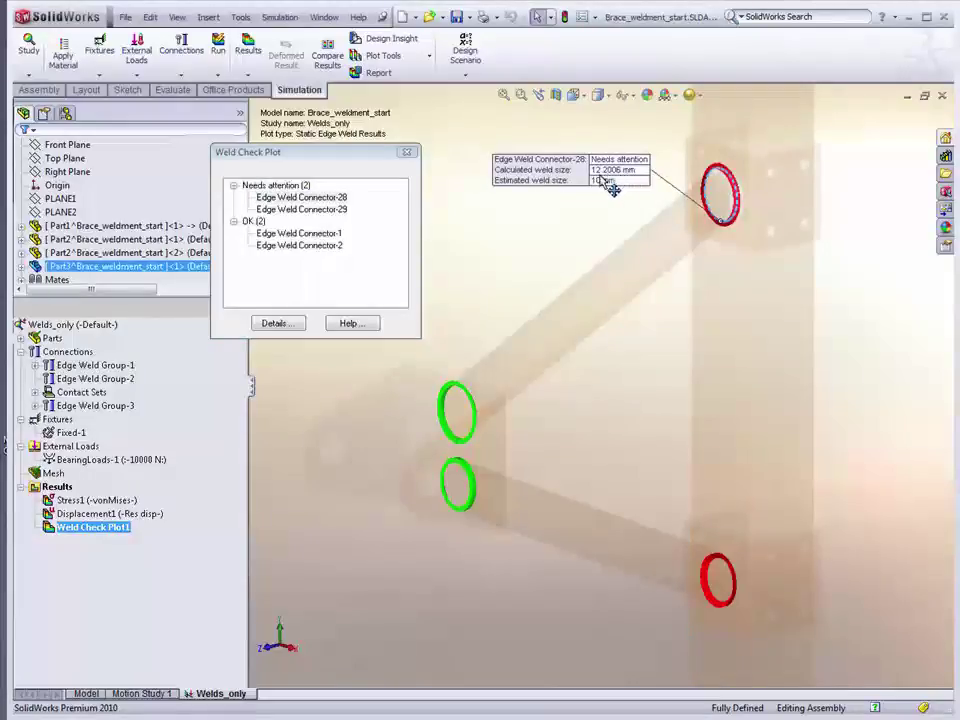
click(293, 210)
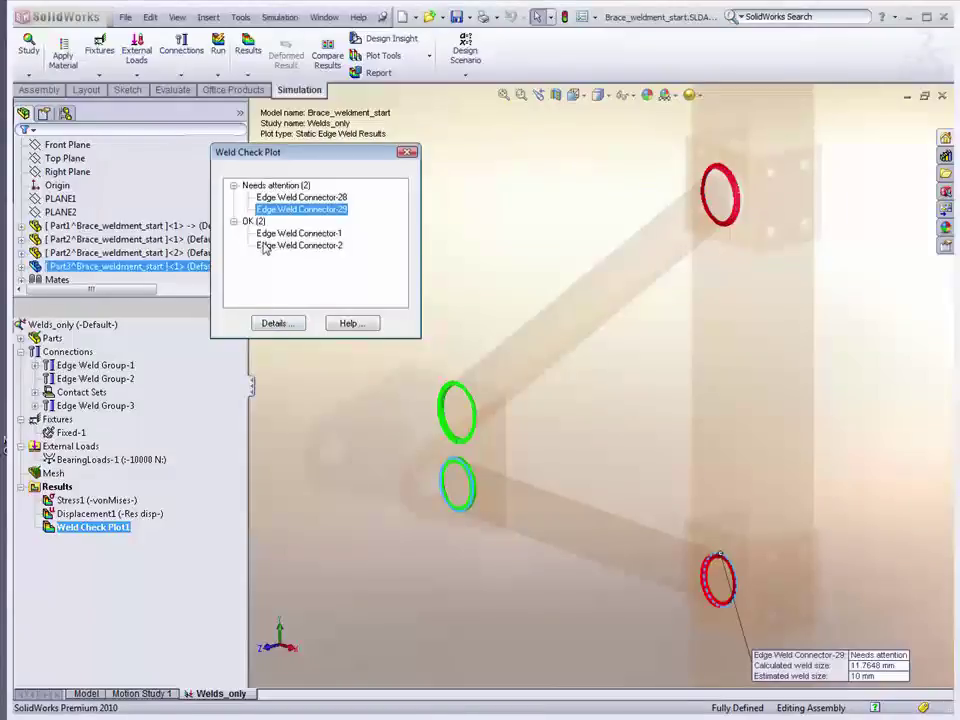
click(266, 235)
click(269, 246)
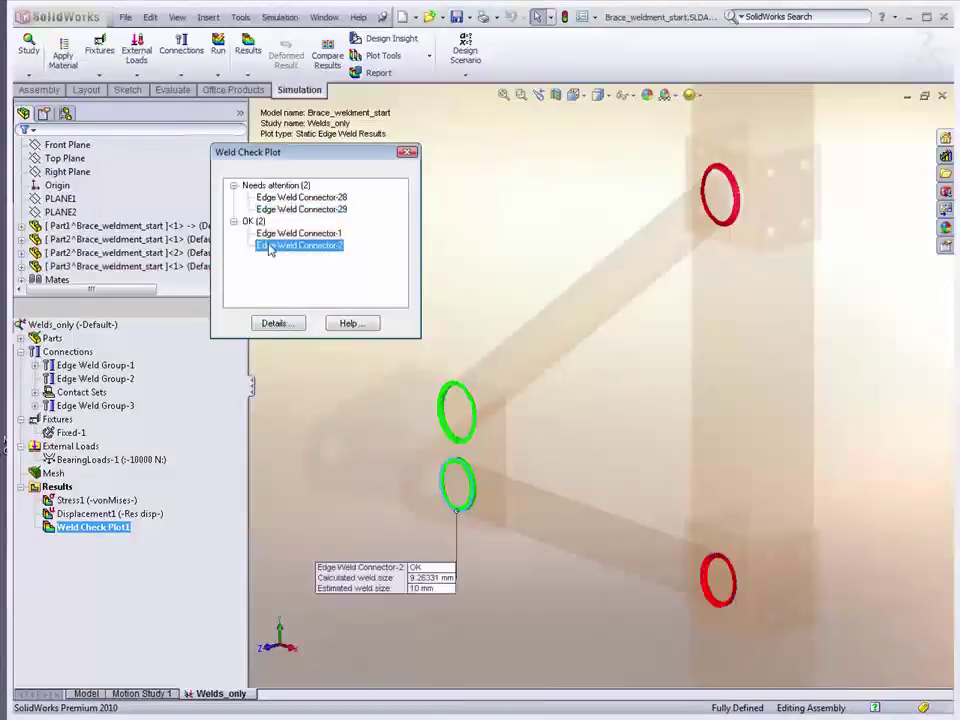
click(274, 324)
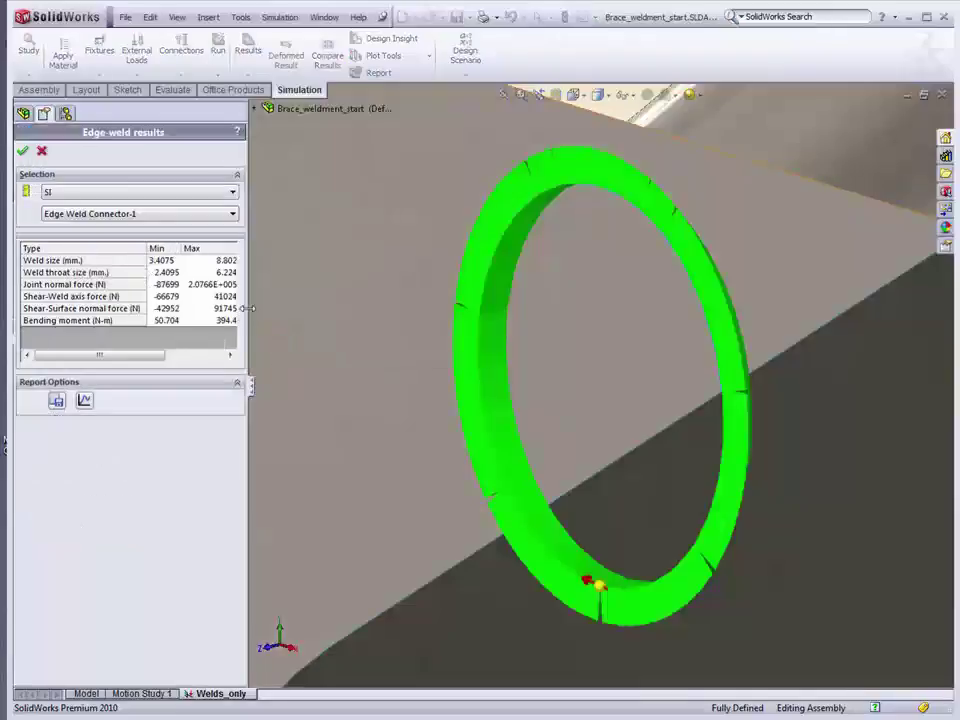
Step: Widen the Edge-weld results panel to show Mean values and graph Connector-1's weld and throat size
drag(247, 308, 312, 386)
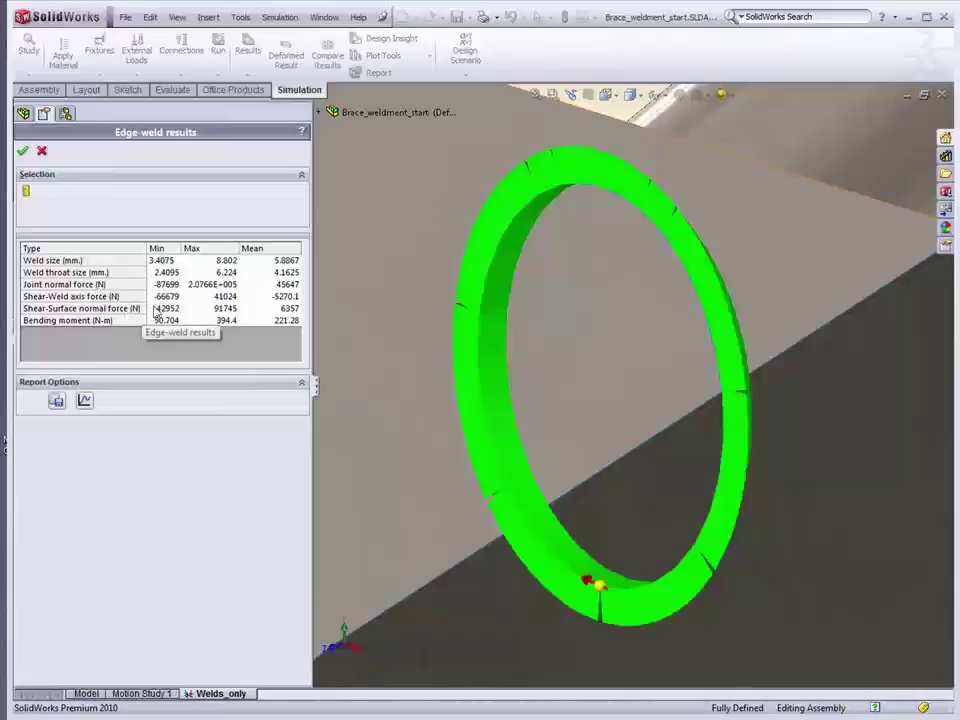
click(84, 401)
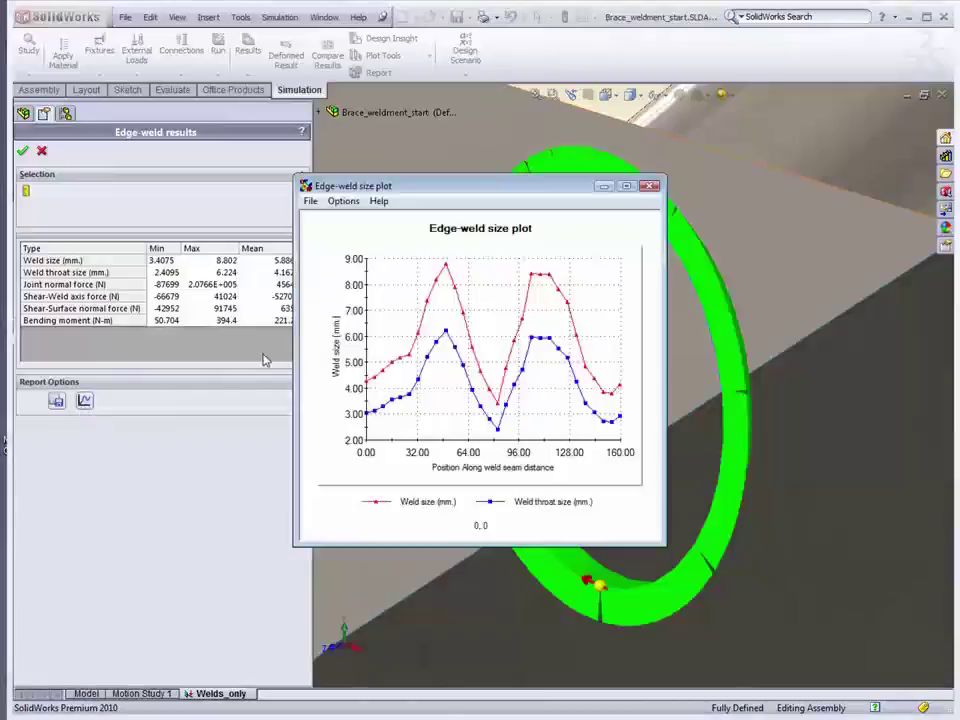
drag(506, 191, 285, 108)
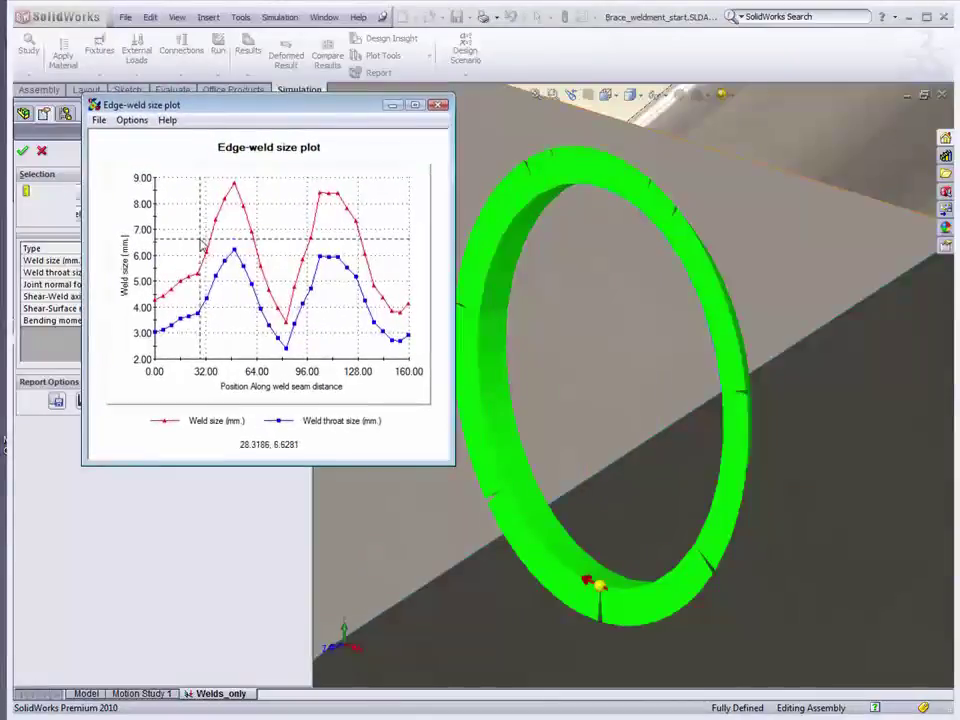
Step: Graph the weld size along Edge Weld Connector-28
click(440, 106)
click(160, 213)
click(149, 248)
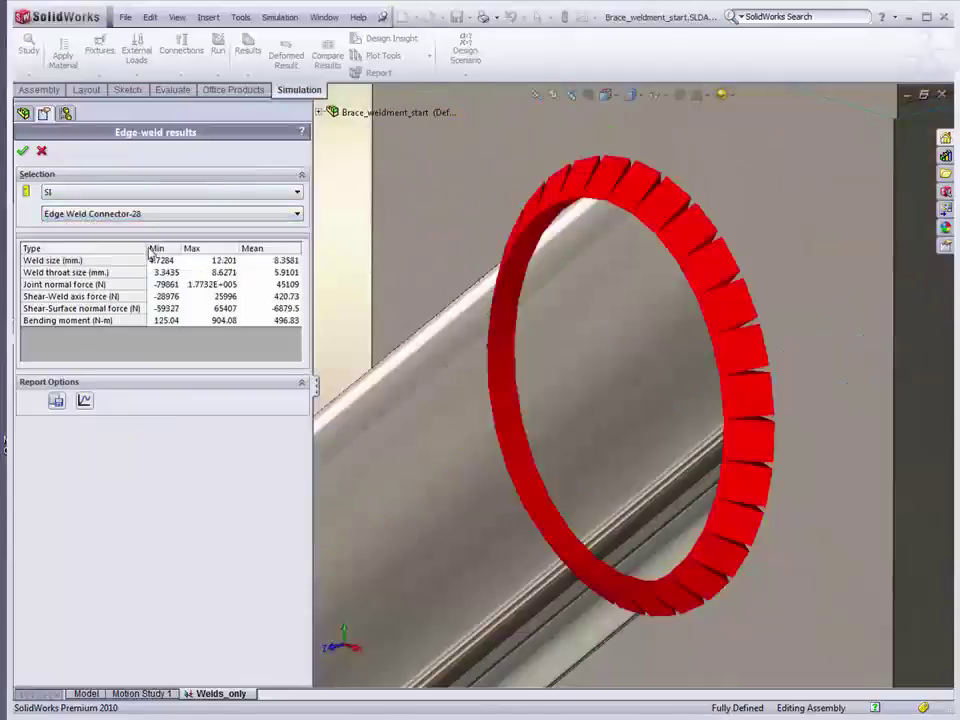
click(84, 400)
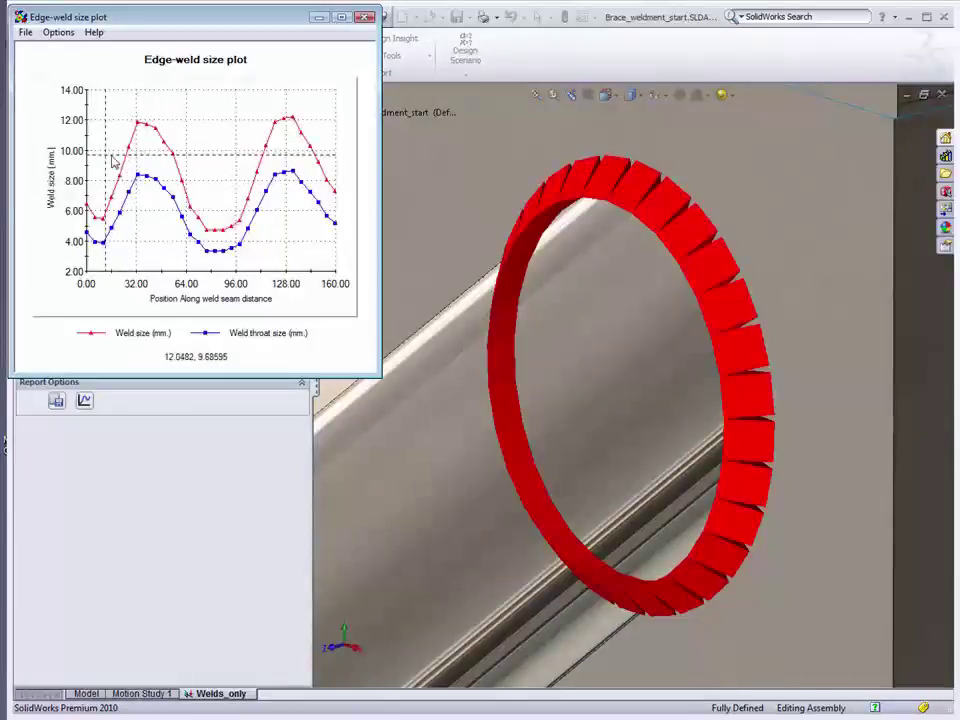
click(367, 18)
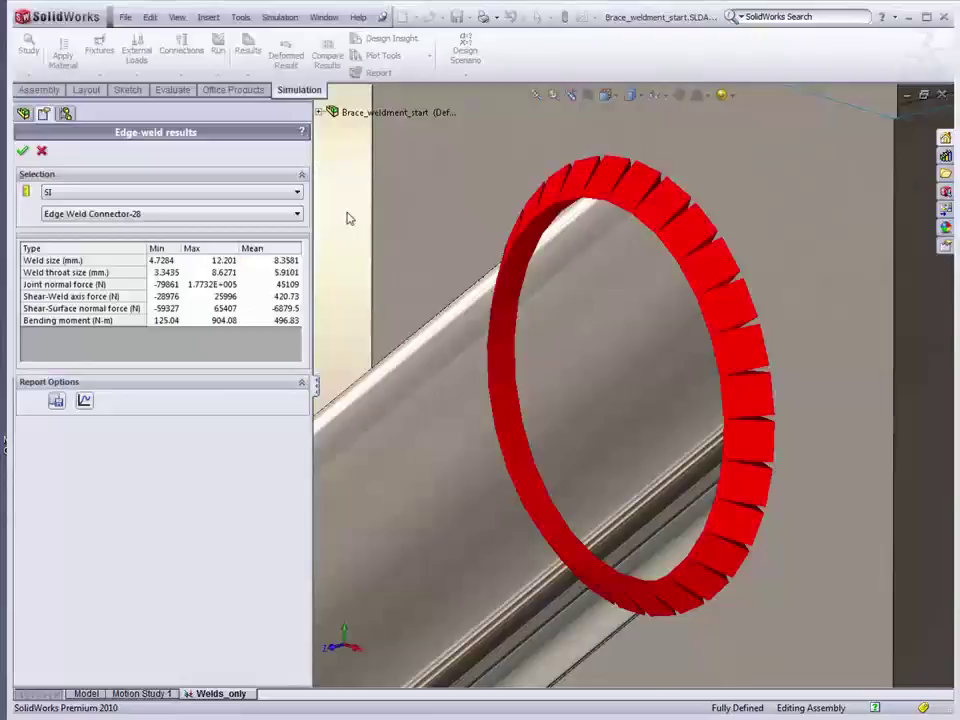
Step: Close Edge-weld results and view the whole brace in Weld Check Plot1
key(f)
click(42, 152)
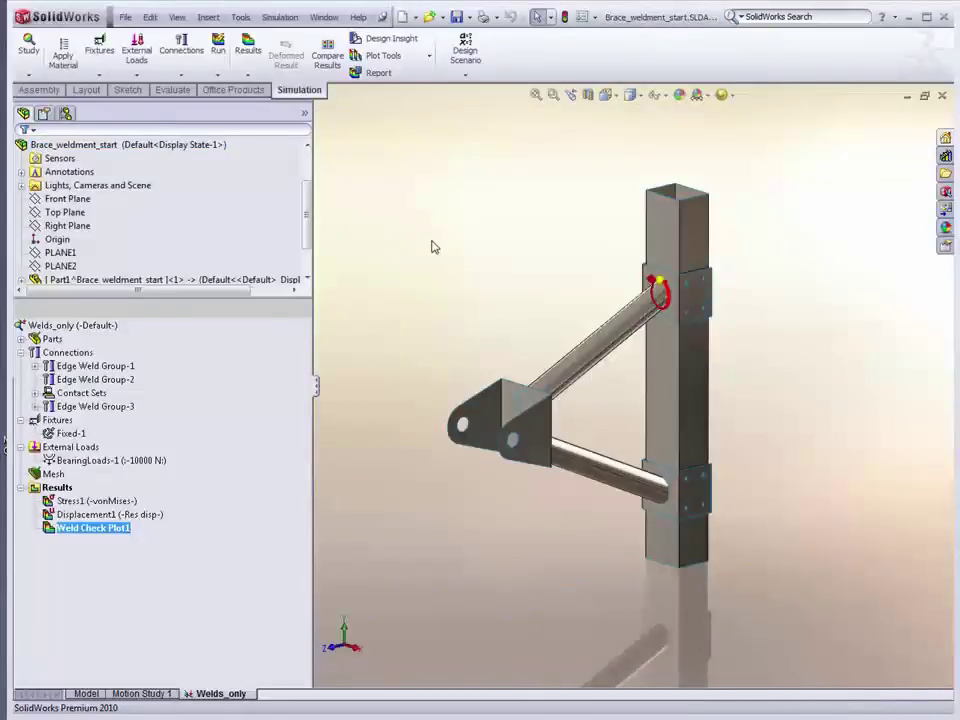
middle_drag(756, 291, 346, 440)
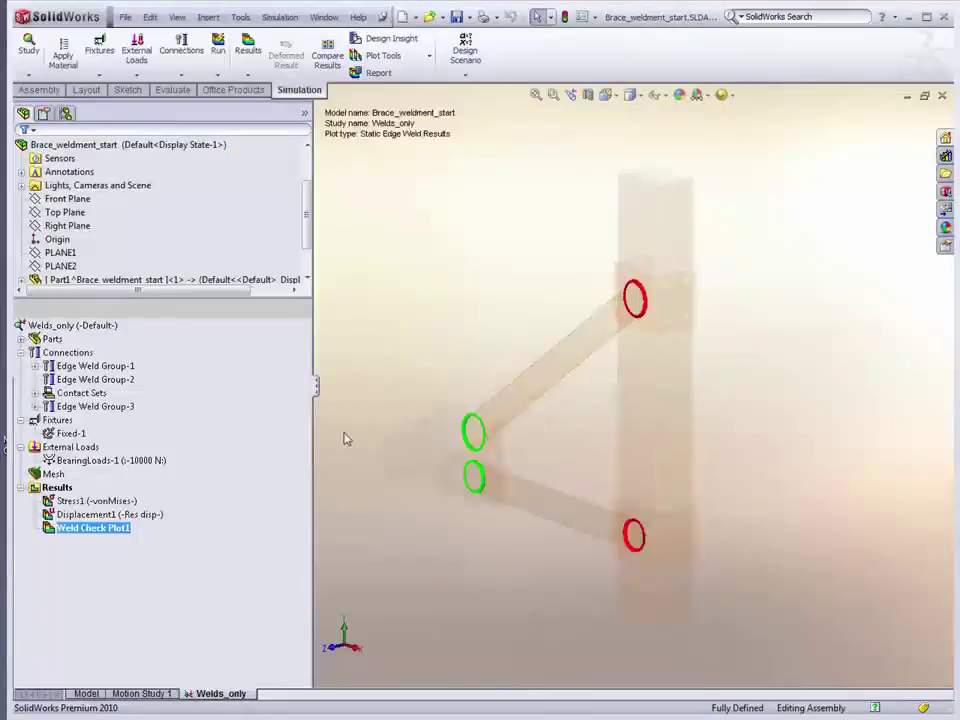